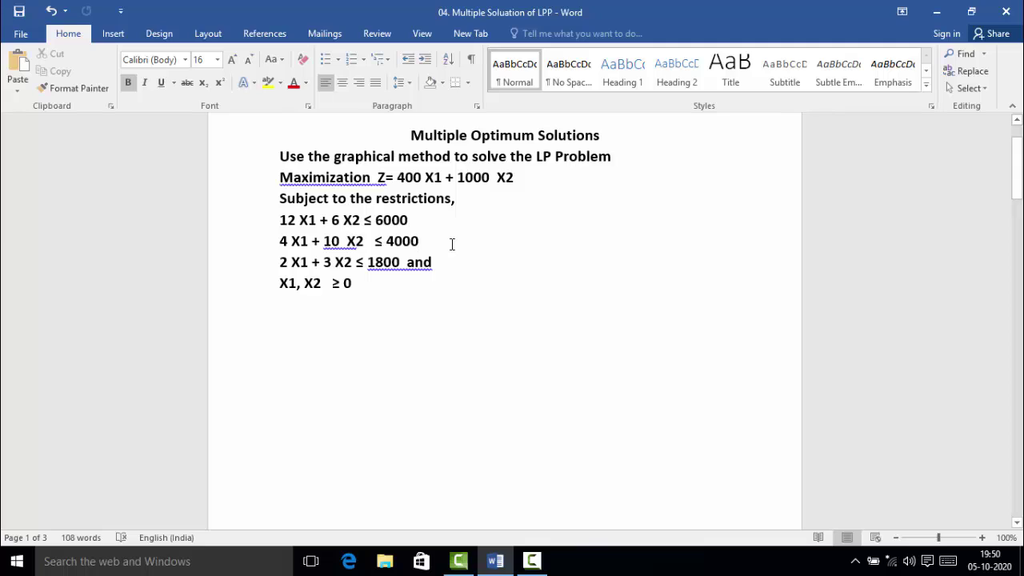
# - Copy 12 X1 + 6 X2 ≤ 6000 below the problem and change its ≤ sign to =
pyautogui.click(467, 266)
pyautogui.click(396, 290)
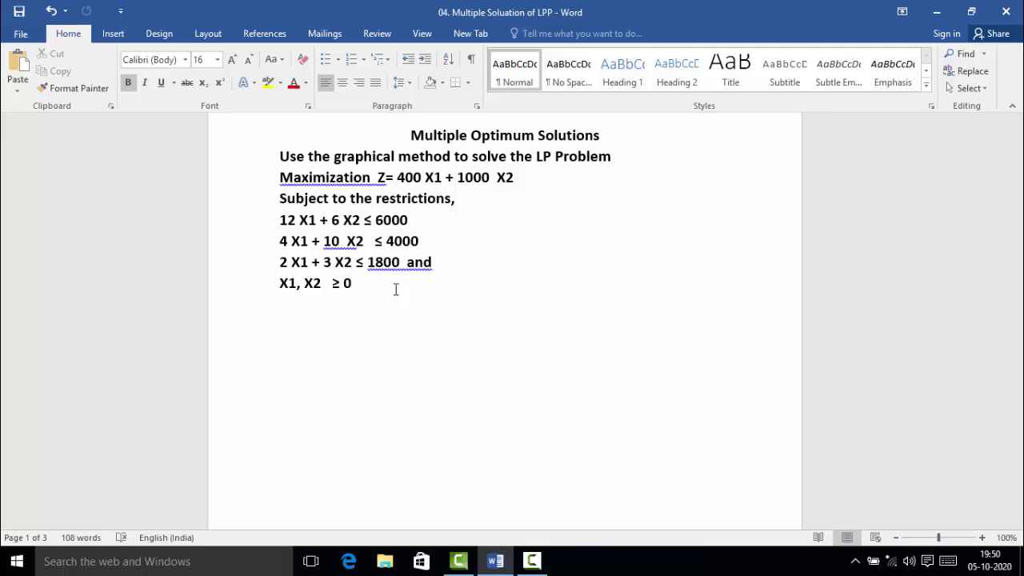
pyautogui.click(418, 224)
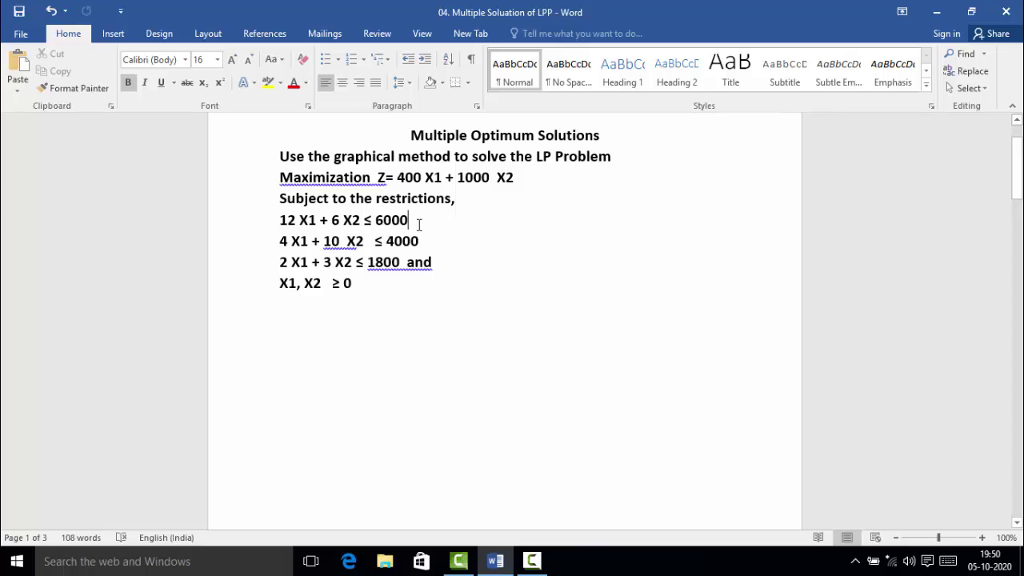
pyautogui.moveTo(417, 224); pyautogui.dragTo(289, 228)
pyautogui.hotkey('ctrl', 'c')
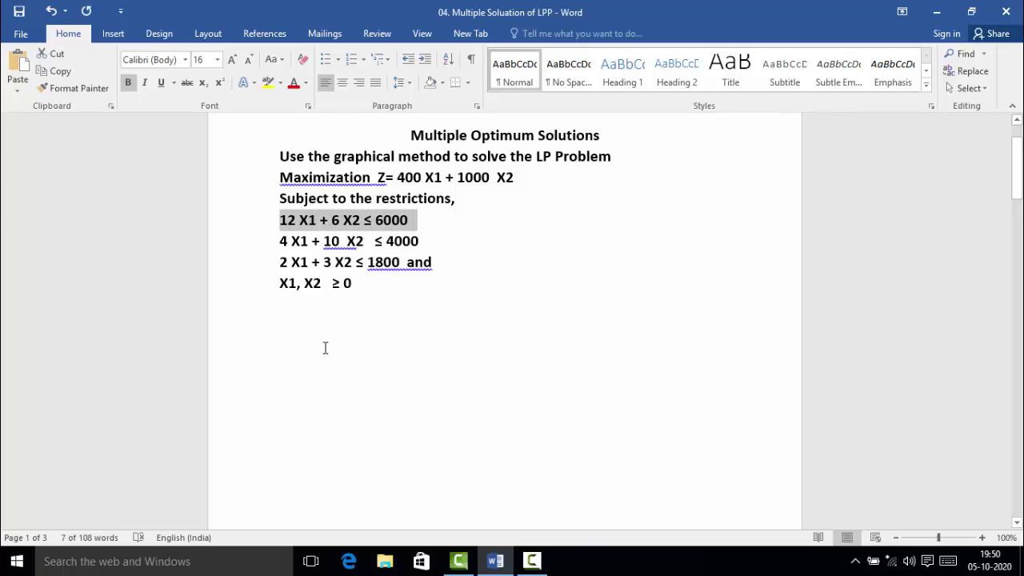
pyautogui.click(325, 345)
pyautogui.hotkey('ctrl', 'v')
pyautogui.click(373, 346)
pyautogui.press('BackSpace')
pyautogui.write('=')
# - Type the intercepts: Put X1=0, X2=1000 (0,1000), Put X2=0, X1=500 (500,0)
pyautogui.click(420, 424)
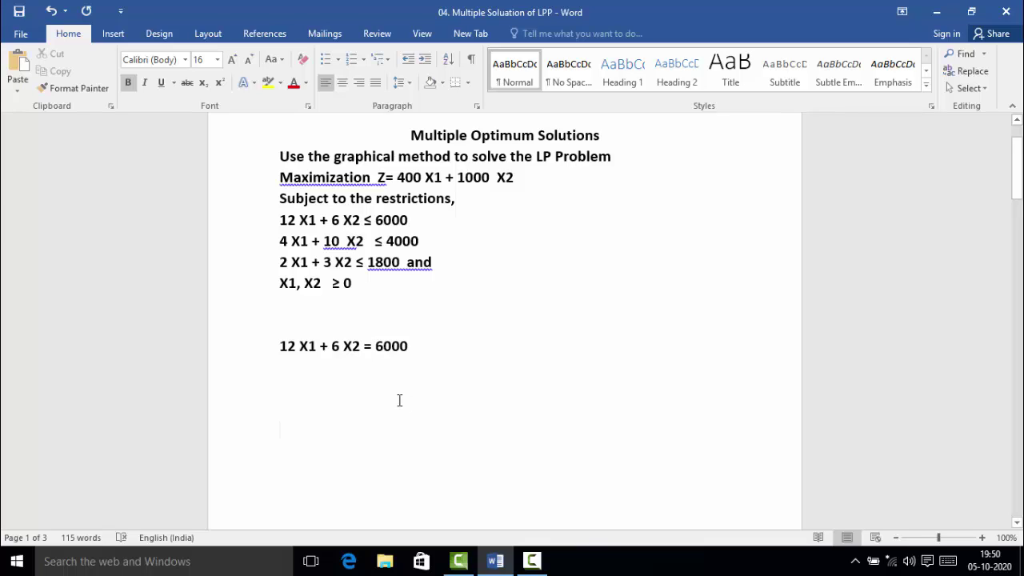
pyautogui.click(353, 363)
pyautogui.write('Put ')
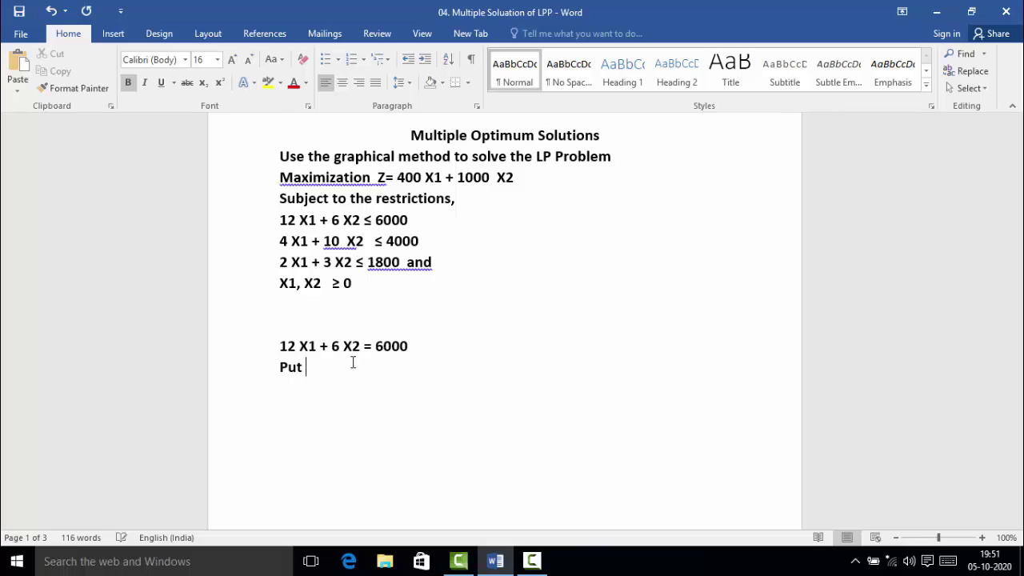
pyautogui.write('X1=0')
pyautogui.press('Return')
pyautogui.write('X2=1000 (1')
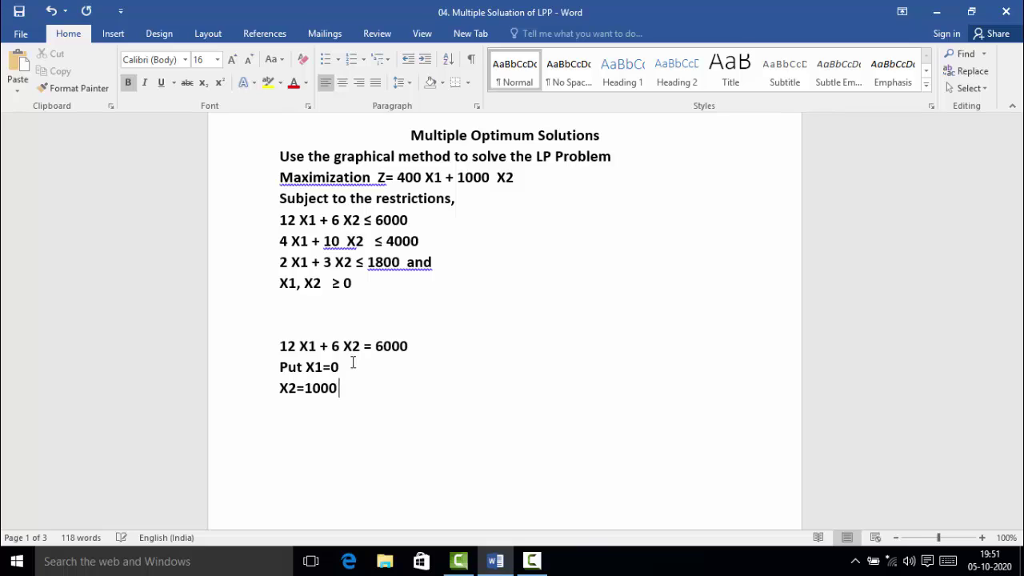
pyautogui.press('BackSpace')
pyautogui.write('0,1000)')
pyautogui.press('Return')
pyautogui.press('Return')
pyautogui.write('Put X2=0')
pyautogui.press('Return')
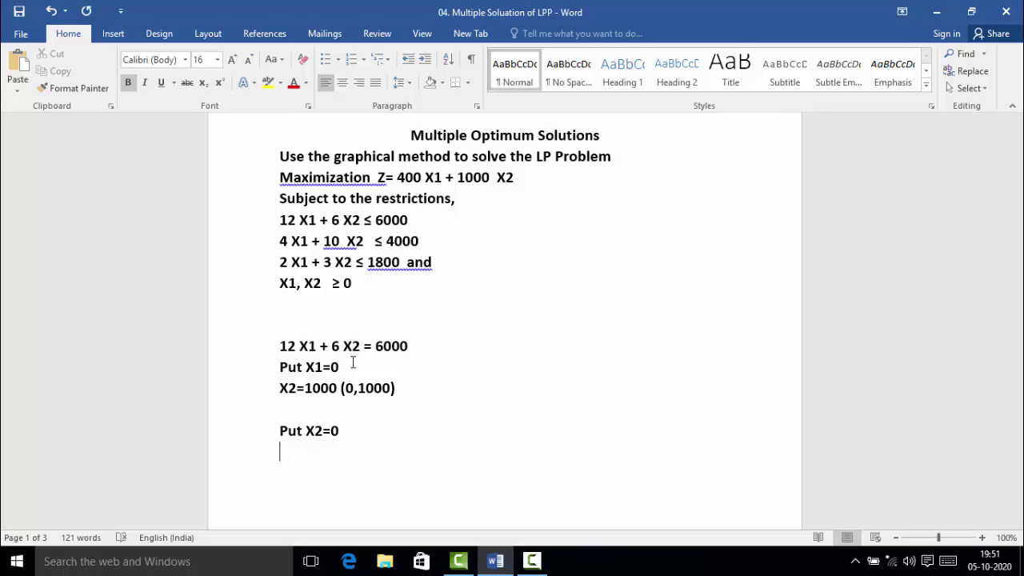
pyautogui.write('X1=500 (')
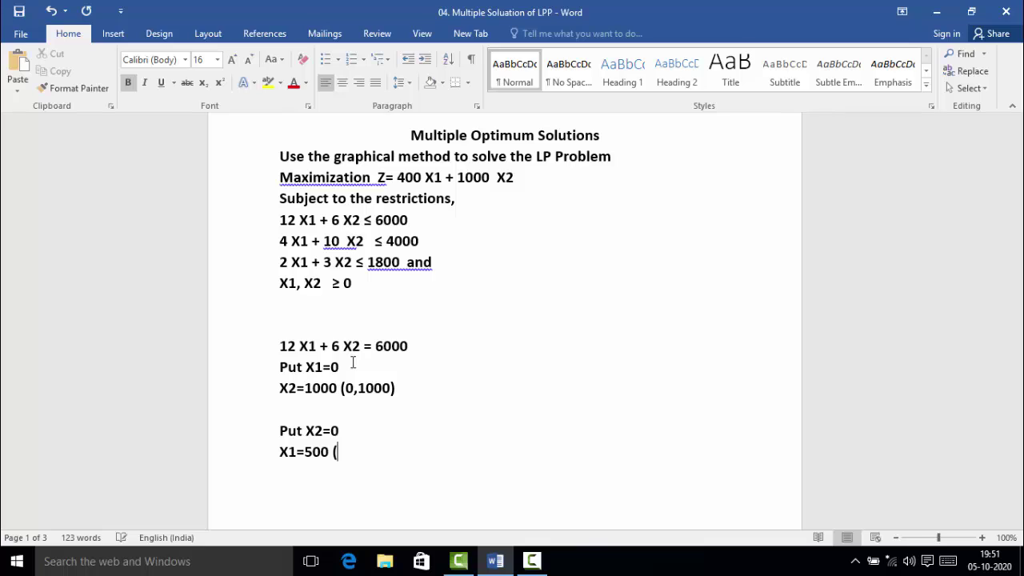
pyautogui.write('500,0)')
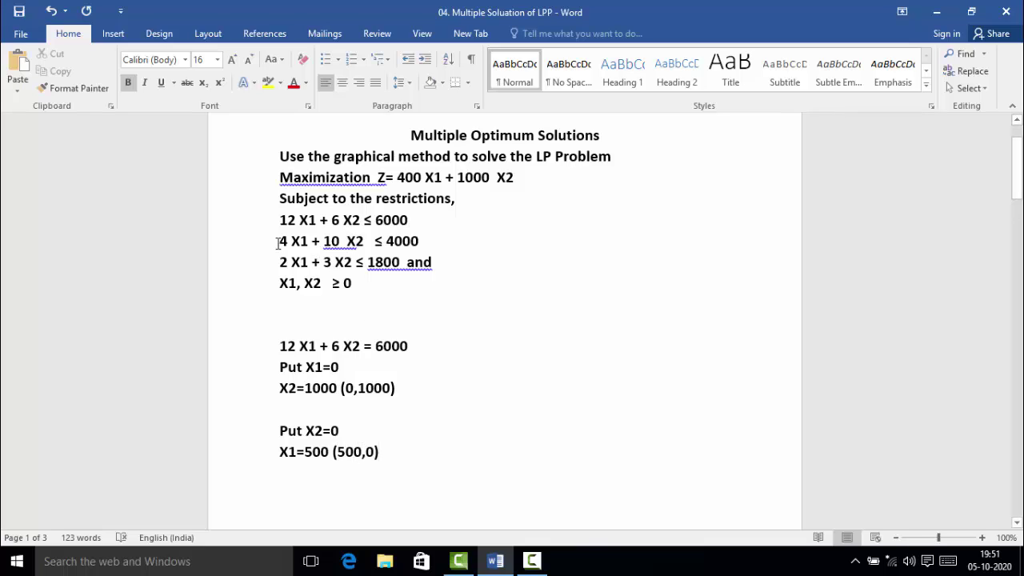
# - Paste a copy of the second constraint 4 X1 + 10 X2 = 4000 below the first intercepts
pyautogui.moveTo(280, 243); pyautogui.dragTo(443, 252)
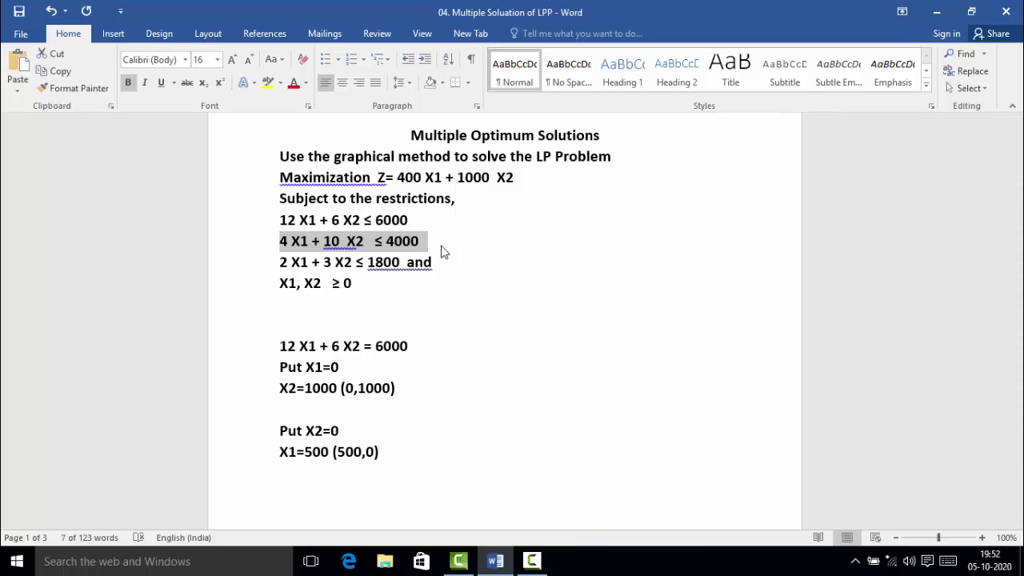
pyautogui.scroll(-3, 439, 245)
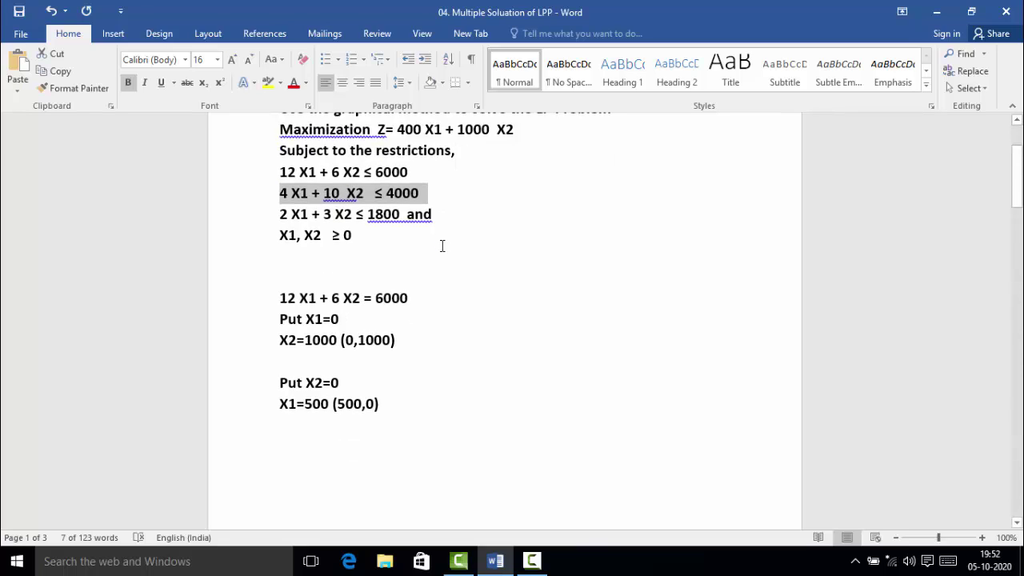
pyautogui.click(388, 408)
pyautogui.hotkey('ctrl', 'v')
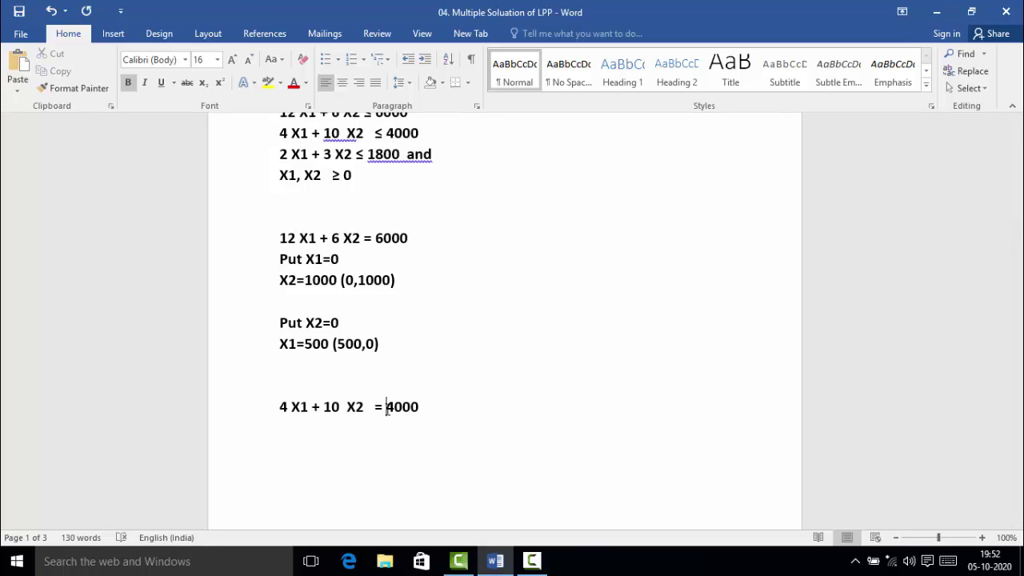
pyautogui.scroll(-1, 439, 379)
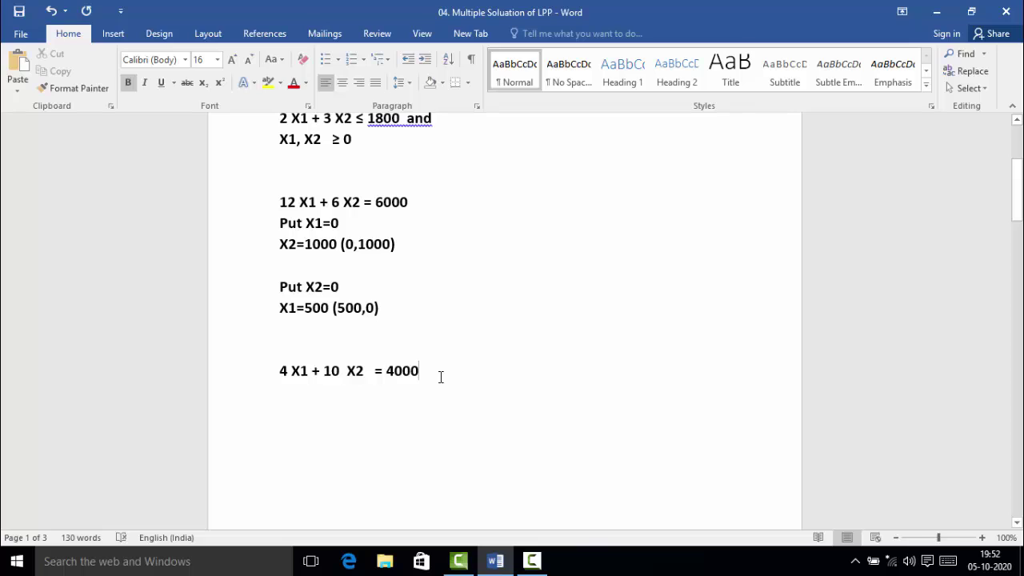
pyautogui.press('Return')
# - Type the intercepts: Put X1=0, X2=400 (0, 400), Put X2=0, X1=1000 (1000,0)
pyautogui.write('Put ')
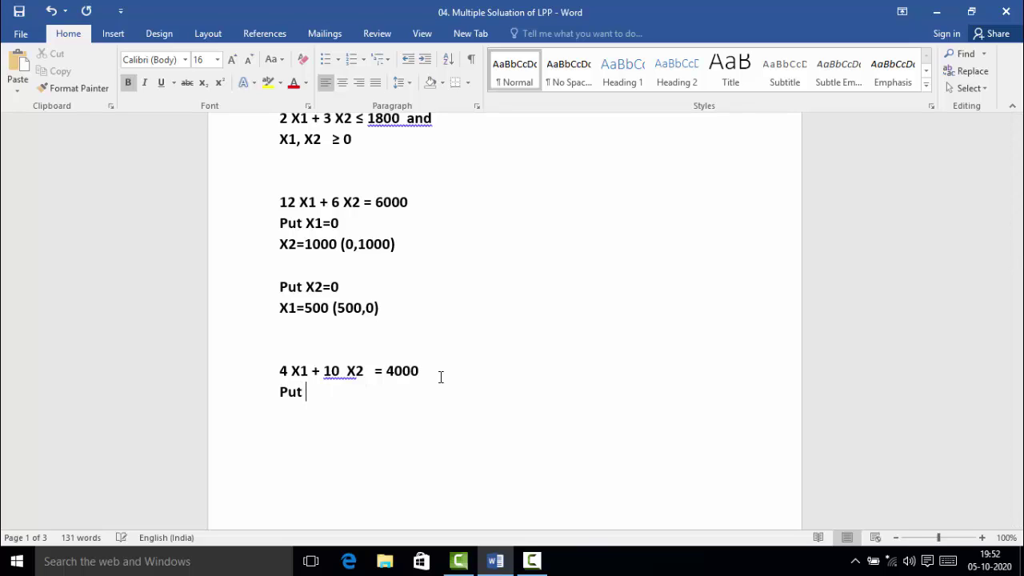
pyautogui.write('X1=0')
pyautogui.press('Return')
pyautogui.write('X2=400 (0, 400')
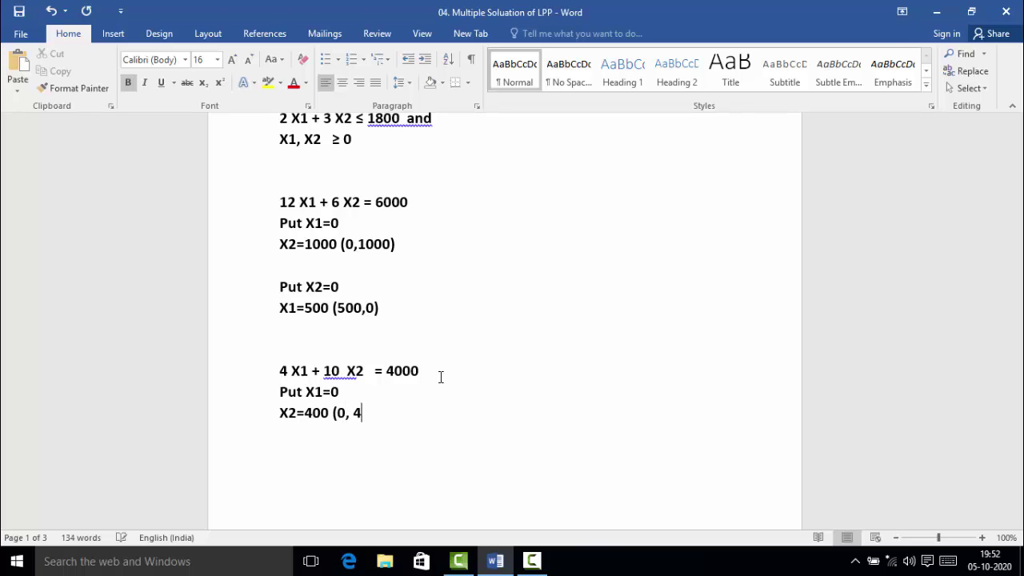
pyautogui.write(')')
pyautogui.press('Return')
pyautogui.press('Return')
pyautogui.write('Put X2=0')
pyautogui.press('Return')
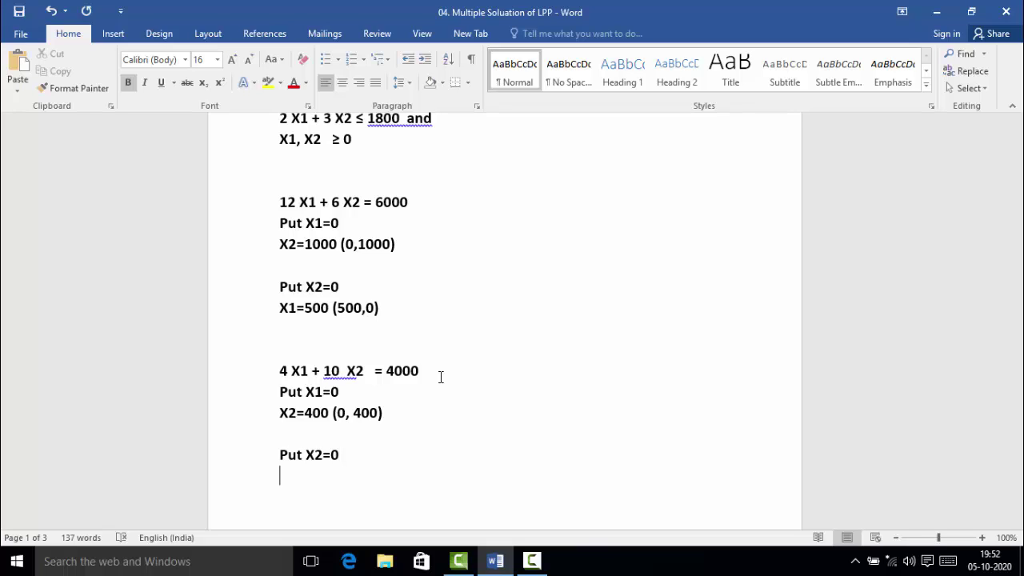
pyautogui.write('X1=1000 (')
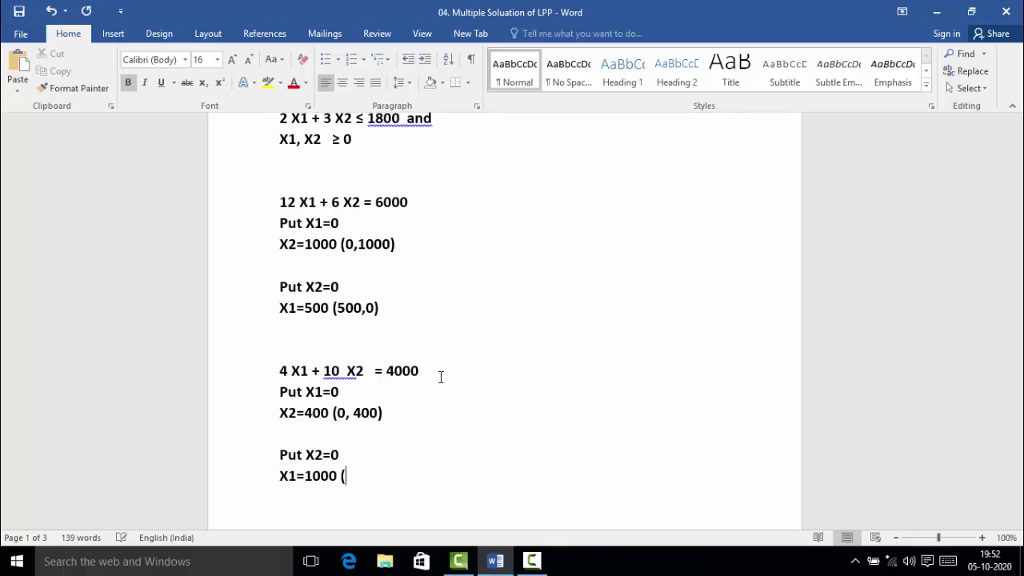
pyautogui.write('1000,0)')
pyautogui.scroll(1, 440, 377)
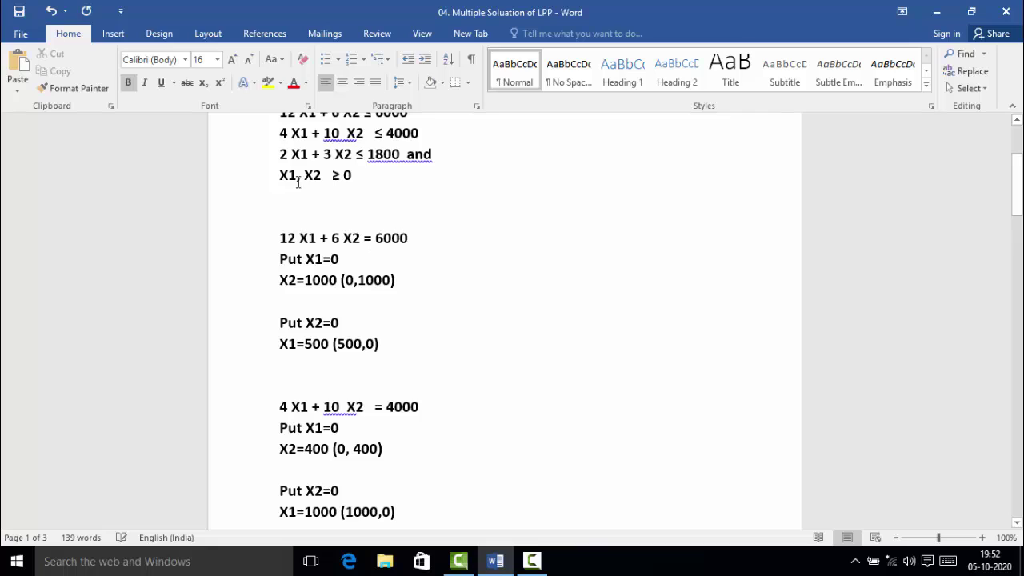
# - Copy the third constraint 2 X1 + 3 X2 ≤ 1800 below the second constraint's intercepts
pyautogui.moveTo(293, 157); pyautogui.dragTo(400, 160)
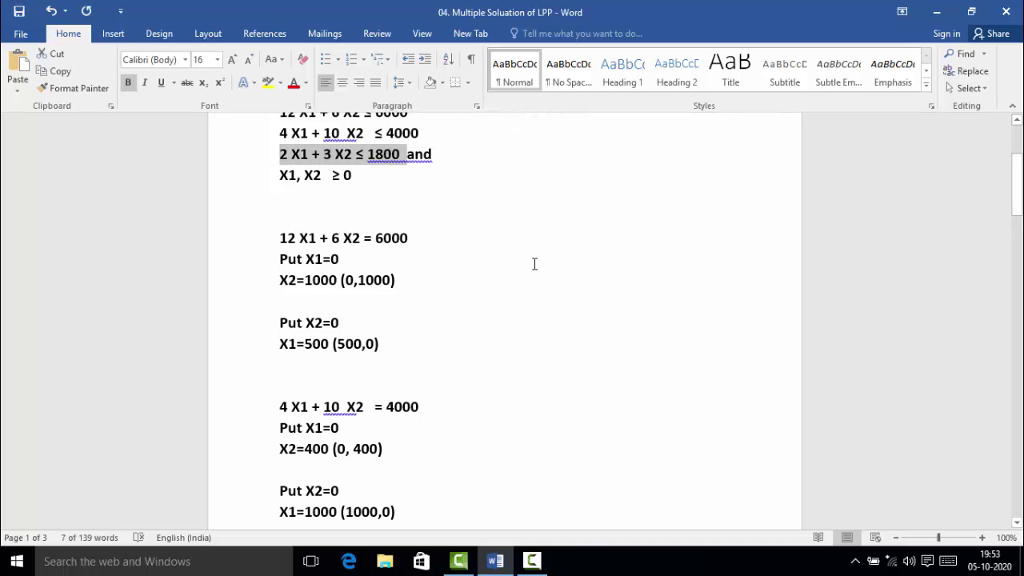
pyautogui.hotkey('ctrl', 'c')
pyautogui.scroll(1, 535, 264)
pyautogui.scroll(-6, 535, 264)
pyautogui.click(364, 374)
pyautogui.hotkey('ctrl', 'v')
pyautogui.click(364, 410)
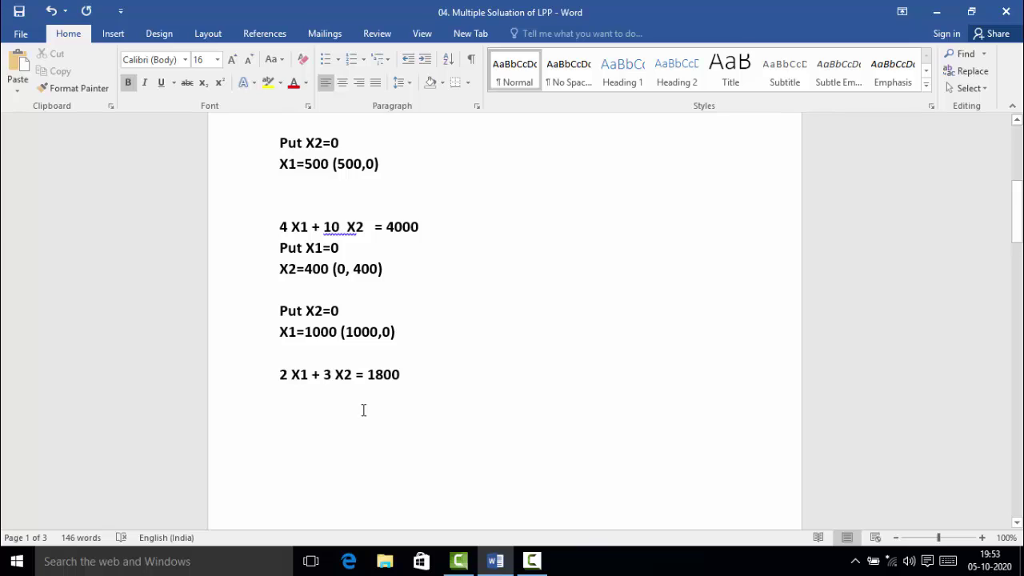
pyautogui.click(348, 396)
# - Type the intercepts: Put X1=0, X2=600 (0,600), Put X2=0, X1=900 (900,...)
pyautogui.write('Put X1')
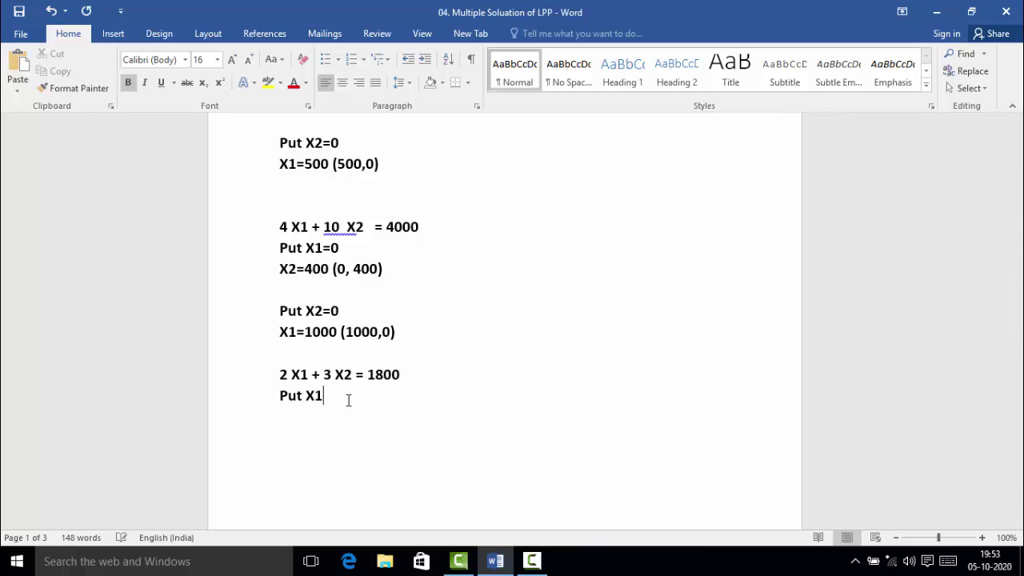
pyautogui.write('=0')
pyautogui.press('Return')
pyautogui.write('X2=600 (0,600)')
pyautogui.press('Return')
pyautogui.press('Return')
pyautogui.write('Put ')
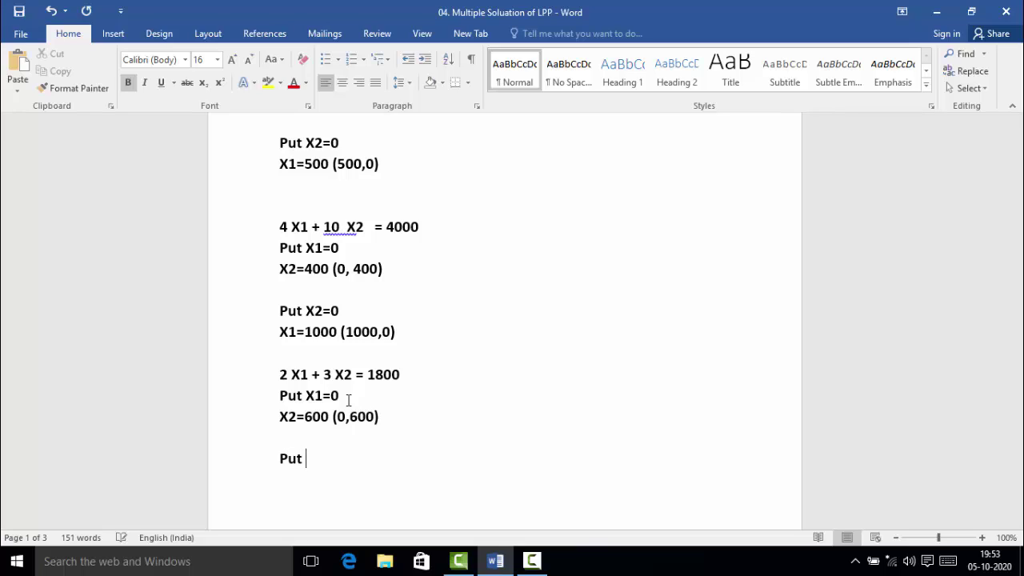
pyautogui.write('X2=0')
pyautogui.press('Return')
pyautogui.write('X1=900  (9')
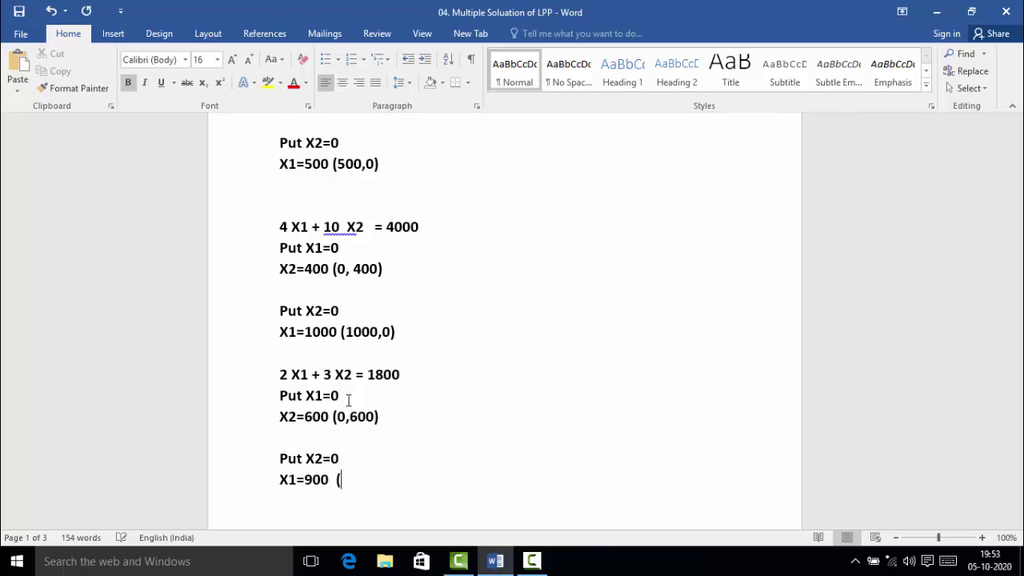
pyautogui.write('00,')
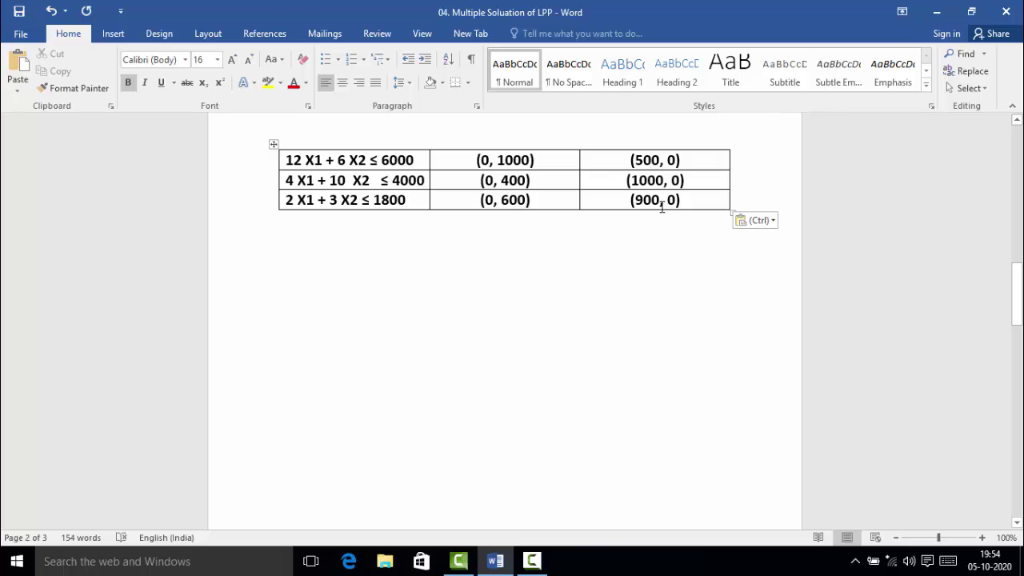
# - Scroll below the intercept table and bring up the Insert > Shapes options for the graph axes
pyautogui.scroll(-1, 663, 207)
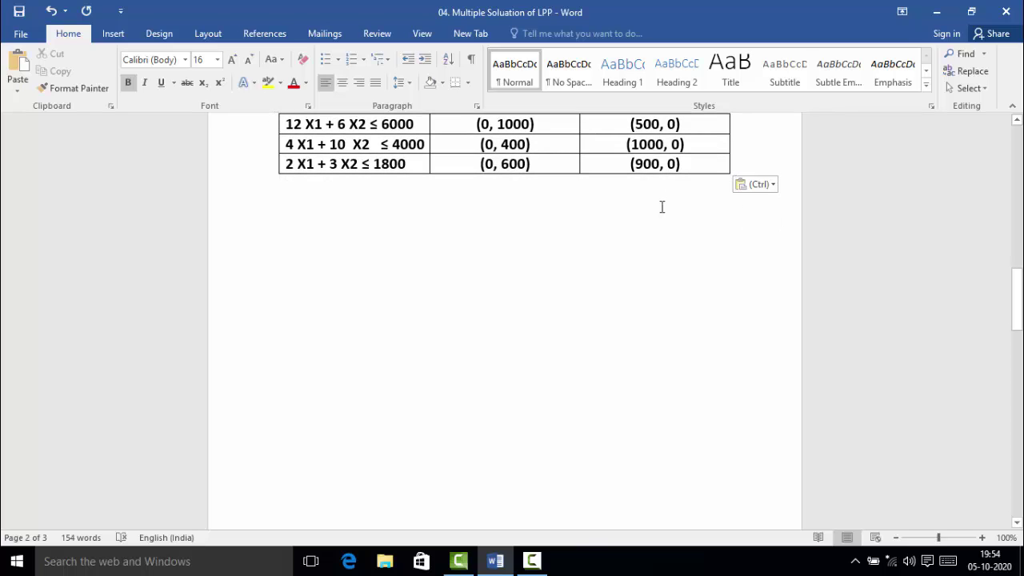
pyautogui.click(115, 36)
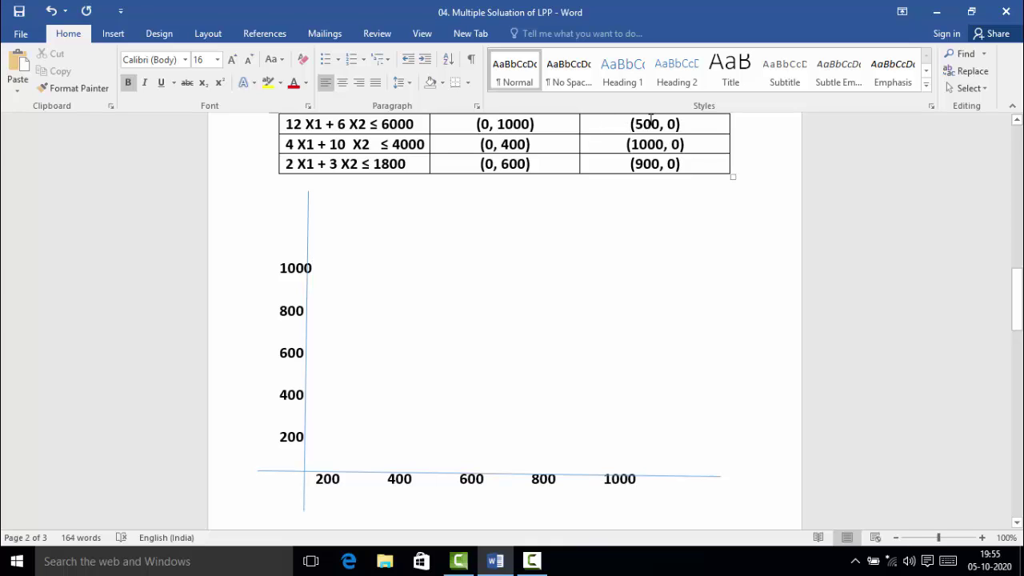
# - Draw the three constraint lines: (0,1000)–(500,0), (0,400)–(1000,0), and (0,600)–(900,0)
pyautogui.click(112, 34)
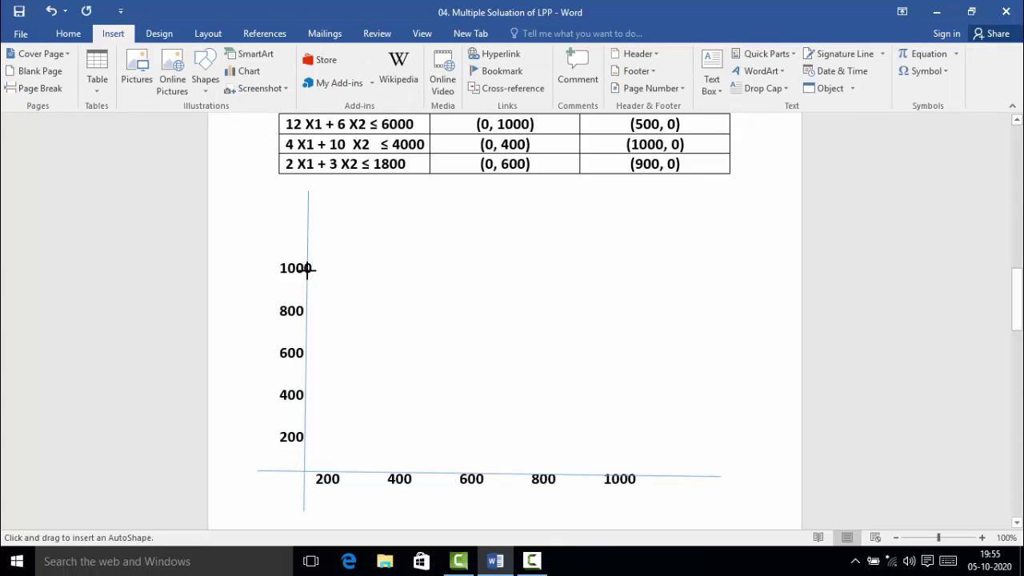
pyautogui.moveTo(310, 272); pyautogui.dragTo(427, 472)
pyautogui.click(471, 395)
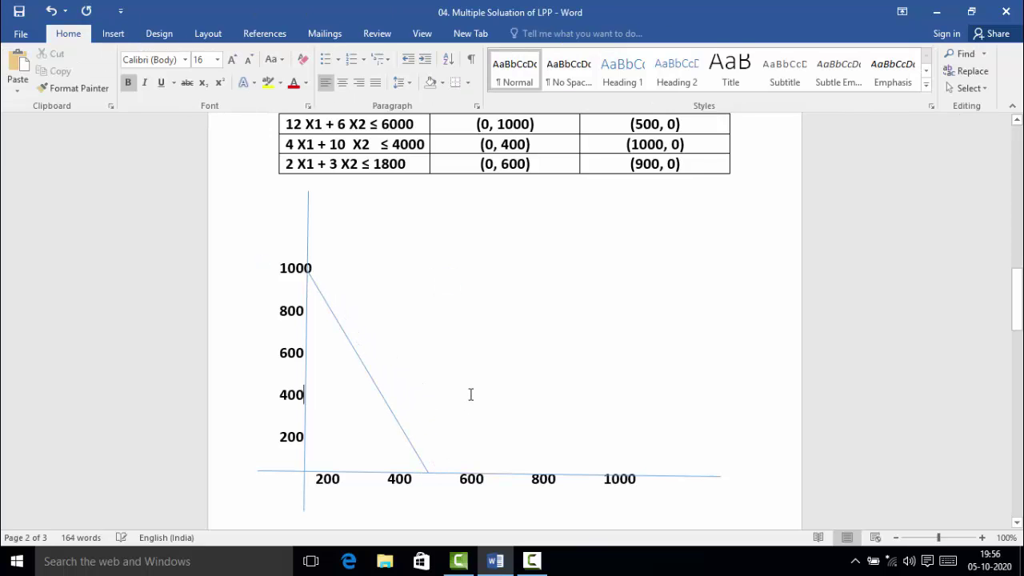
pyautogui.hotkey('ctrl', 'y')
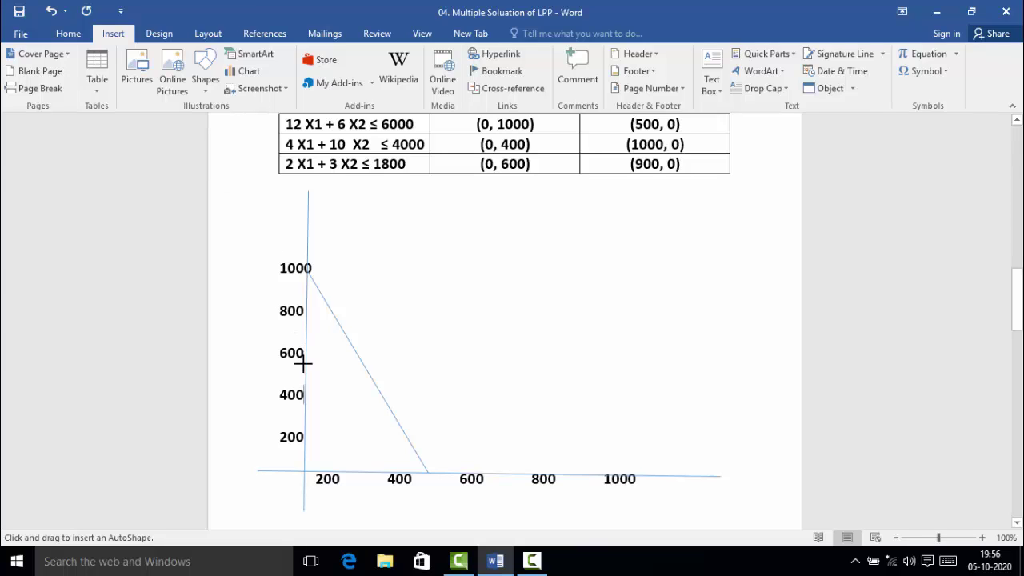
pyautogui.moveTo(306, 394)
pyautogui.mouseDown()
pyautogui.moveTo(553, 450)
pyautogui.moveTo(304, 381)
pyautogui.moveTo(361, 407)
pyautogui.moveTo(556, 441)
pyautogui.moveTo(617, 475)
pyautogui.mouseUp()
pyautogui.click(679, 445)
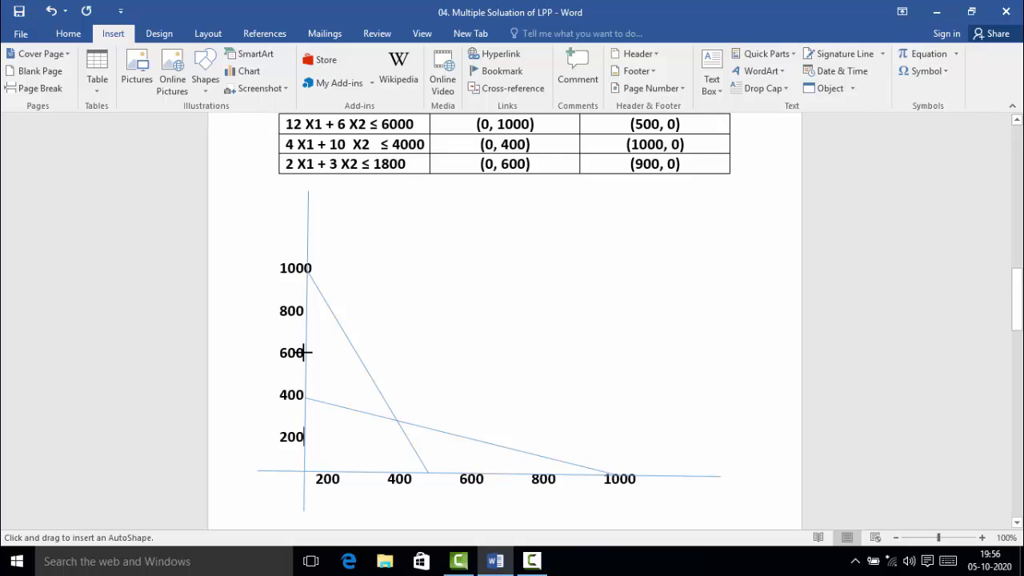
pyautogui.moveTo(306, 353); pyautogui.dragTo(589, 472)
pyautogui.click(598, 313)
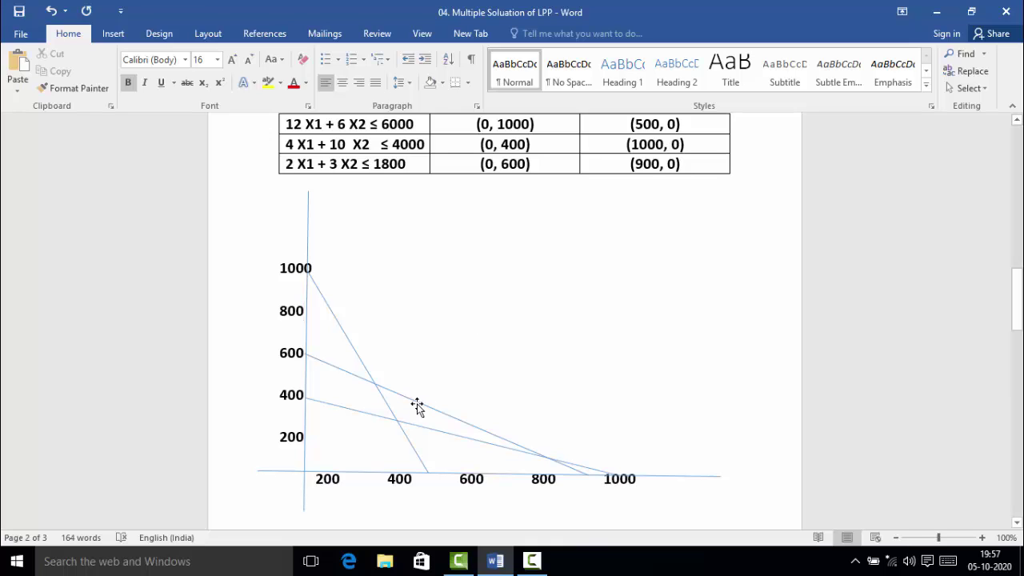
# - Scroll to page 3 to view the textbook graph with corners O, A, B, C and the extreme-points table
pyautogui.click(337, 437)
pyautogui.scroll(-5, 348, 428)
pyautogui.scroll(-1, 350, 428)
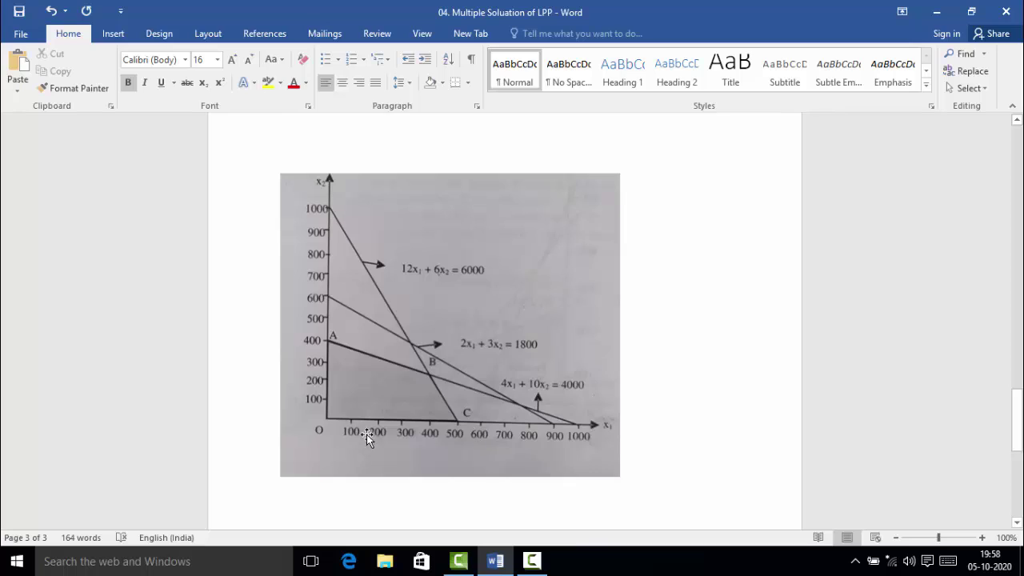
pyautogui.click(1018, 523)
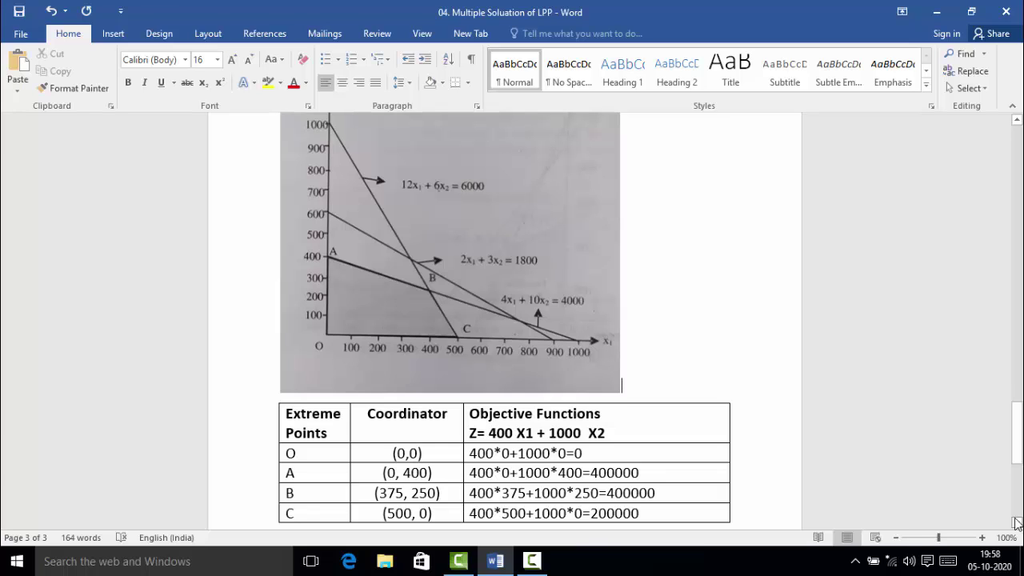
pyautogui.click(1017, 523)
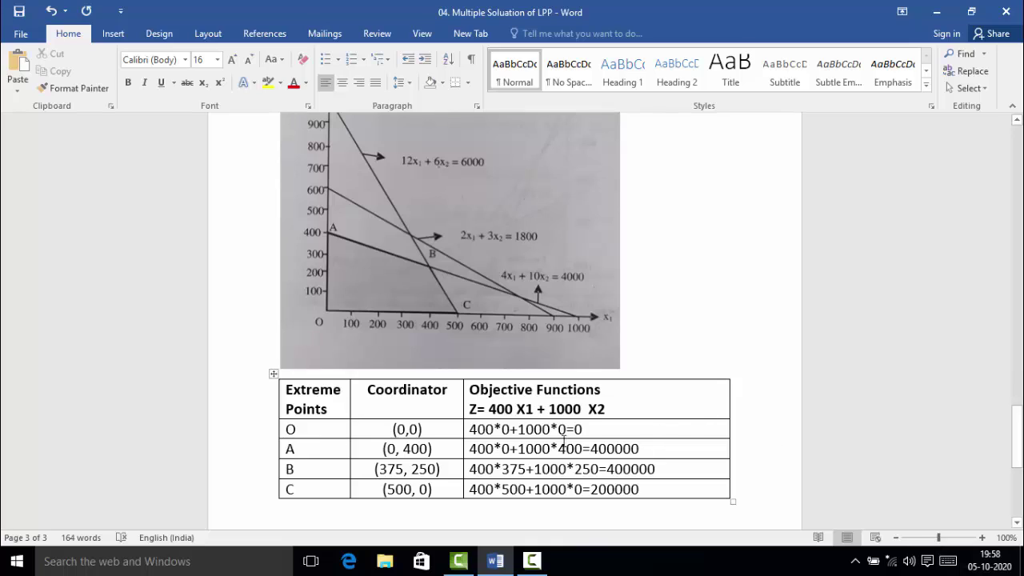
pyautogui.click(526, 403)
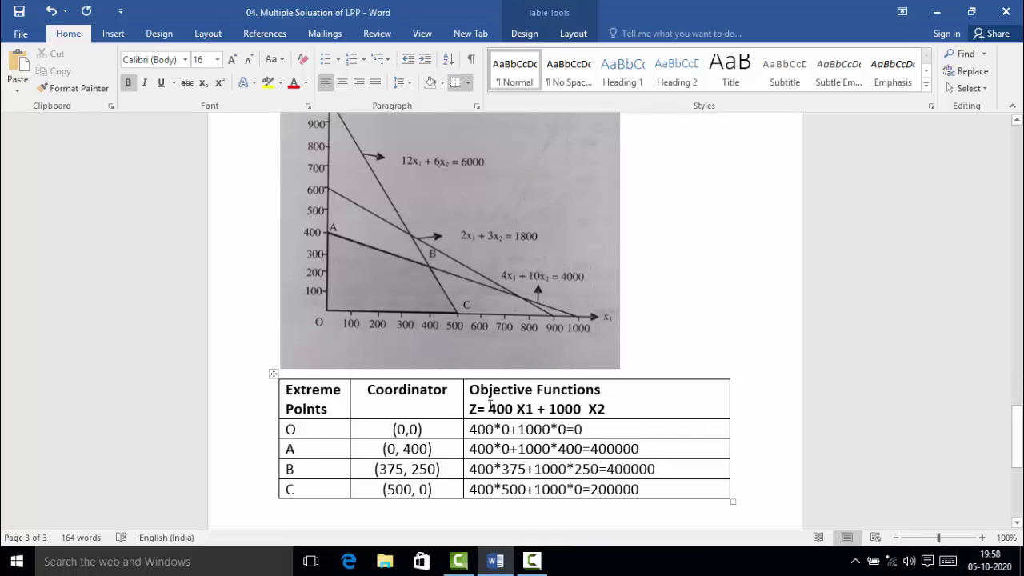
pyautogui.click(442, 430)
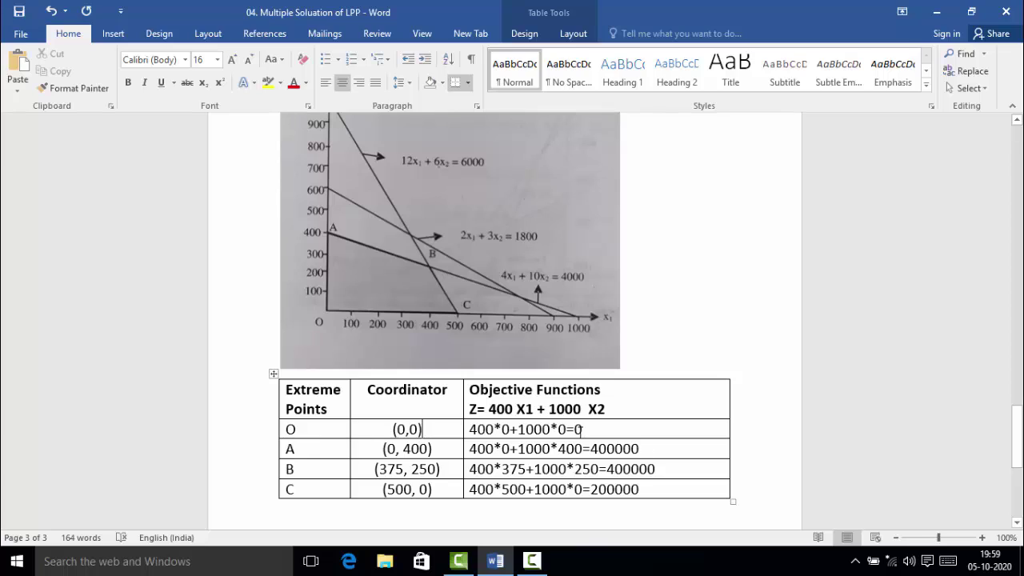
pyautogui.click(326, 450)
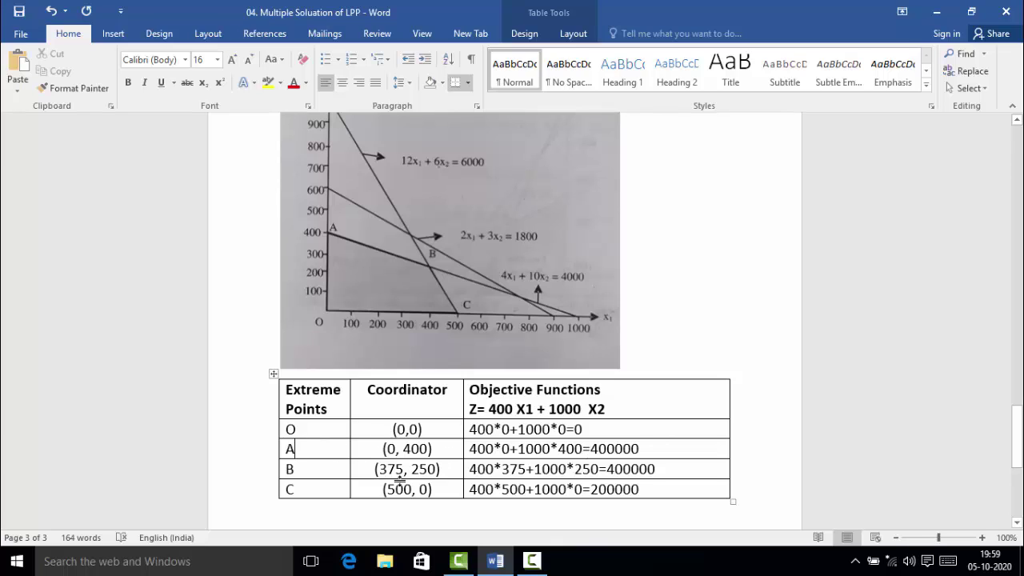
pyautogui.click(332, 472)
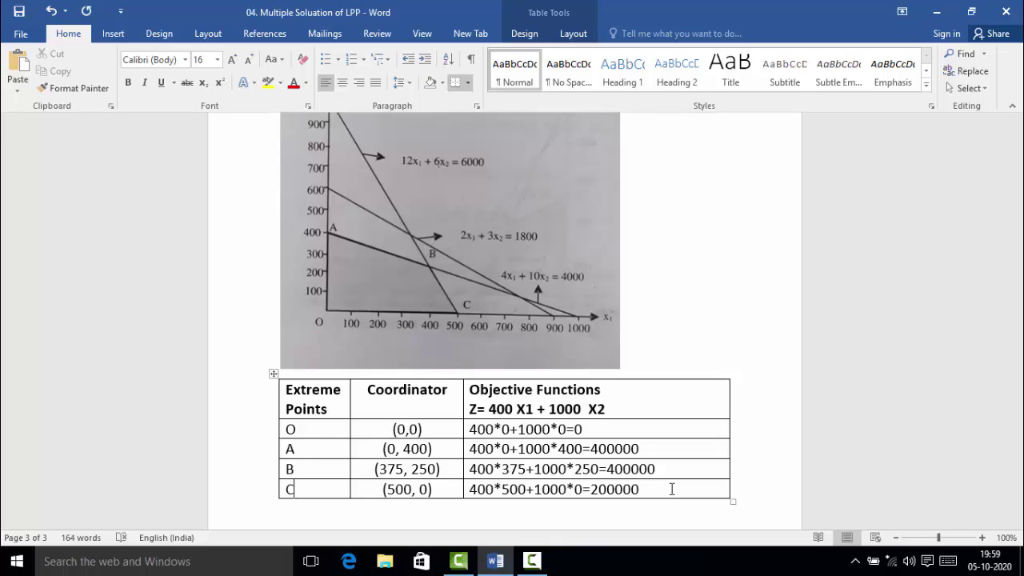
# - Bold table rows A (0, 400) and B (375, 250), both reaching Z = 400000
pyautogui.moveTo(669, 463); pyautogui.dragTo(301, 447)
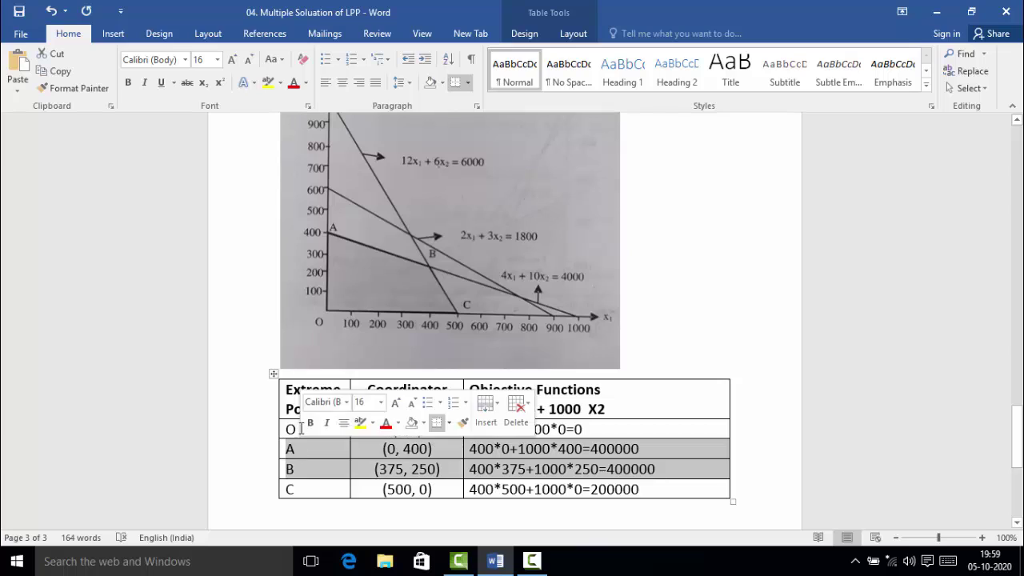
pyautogui.click(128, 83)
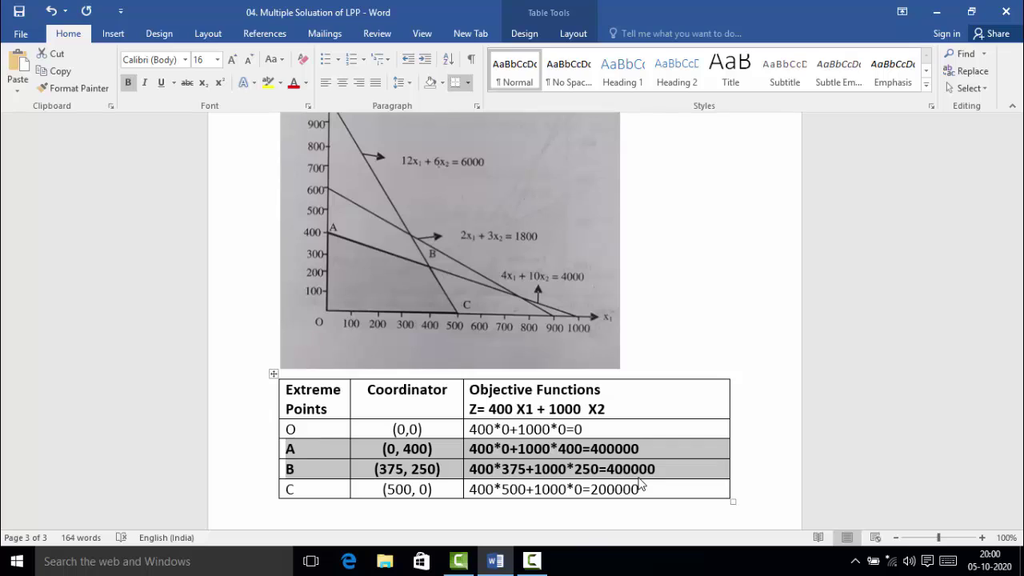
pyautogui.scroll(-5, 640, 484)
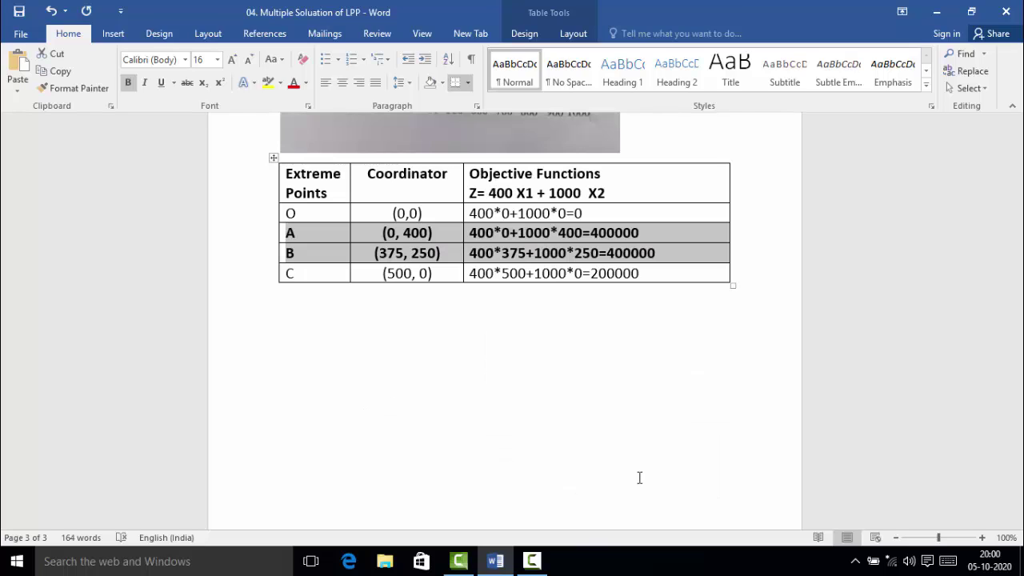